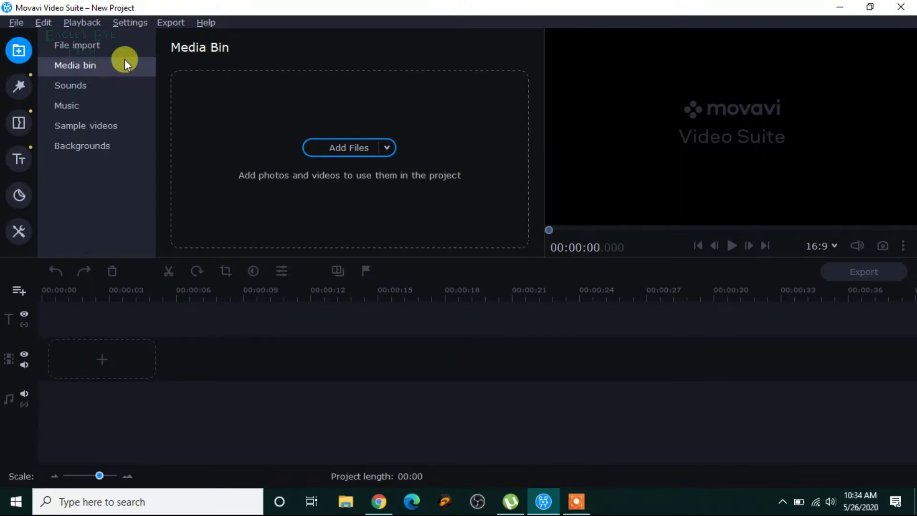
Show the File import section of the new project.
click(78, 46)
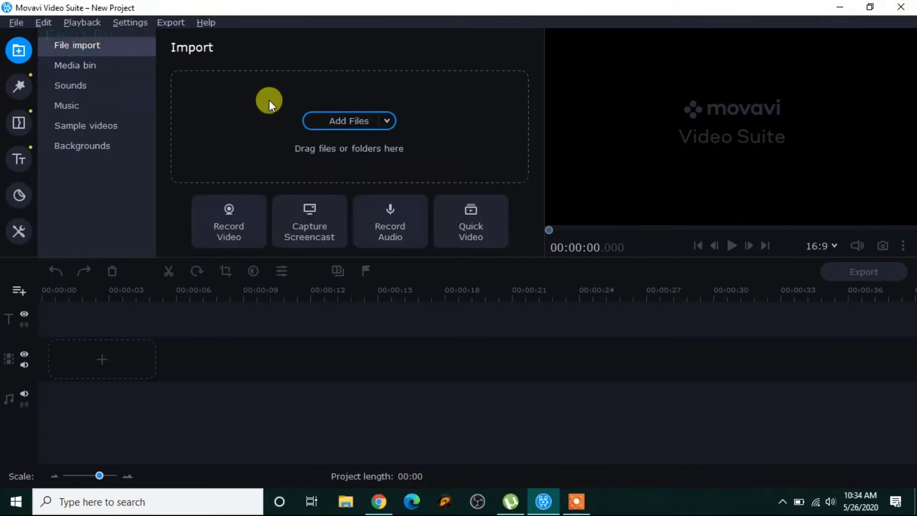
Import Bali (Drone).mp4 and place the 32-second clip on the timeline.
click(345, 125)
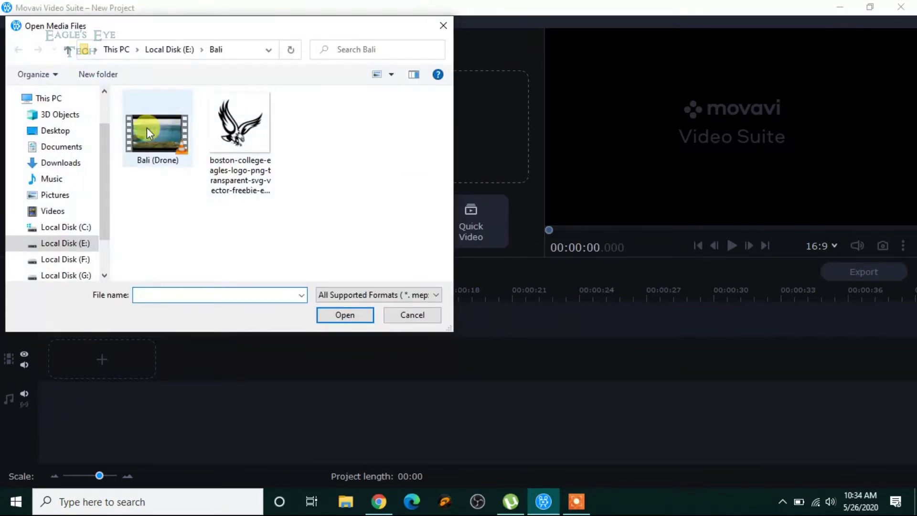
click(156, 141)
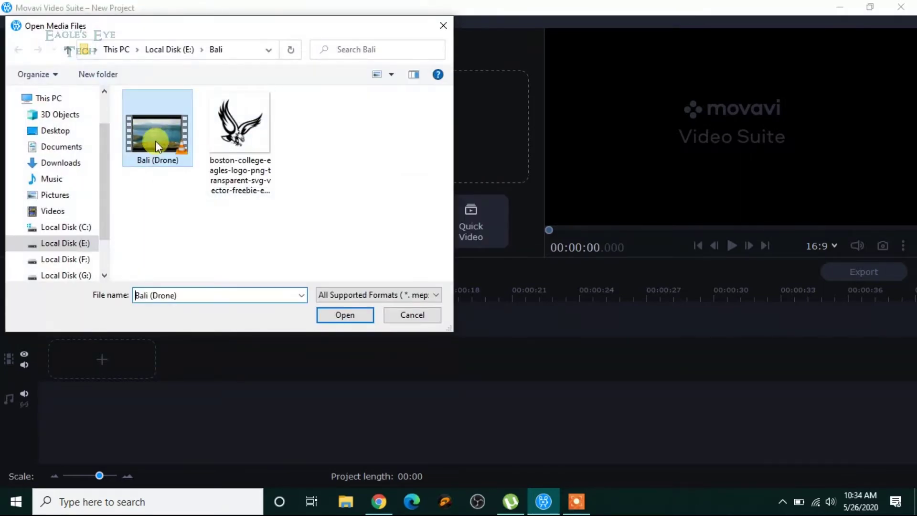
click(346, 315)
double_click(228, 113)
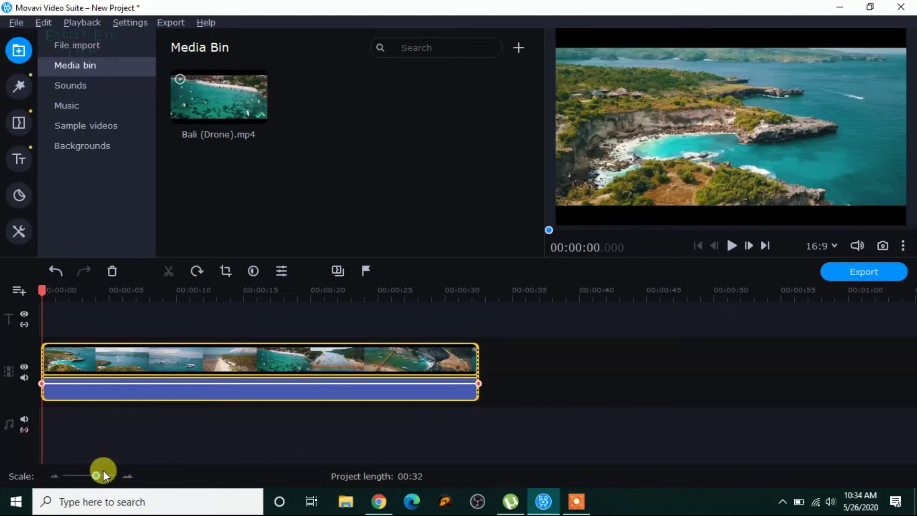
Zoom the timeline so the drone clip spans wider, then bring up the clip's options.
drag(94, 473, 99, 476)
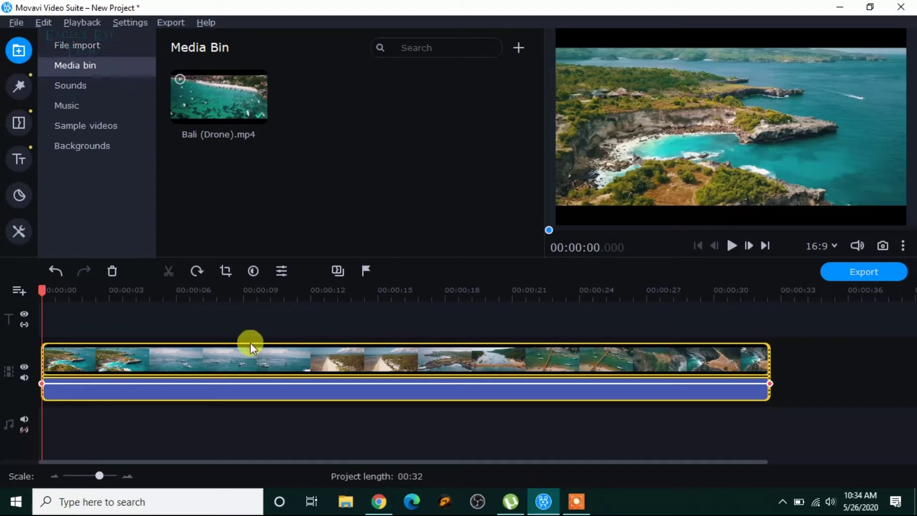
right_click(269, 359)
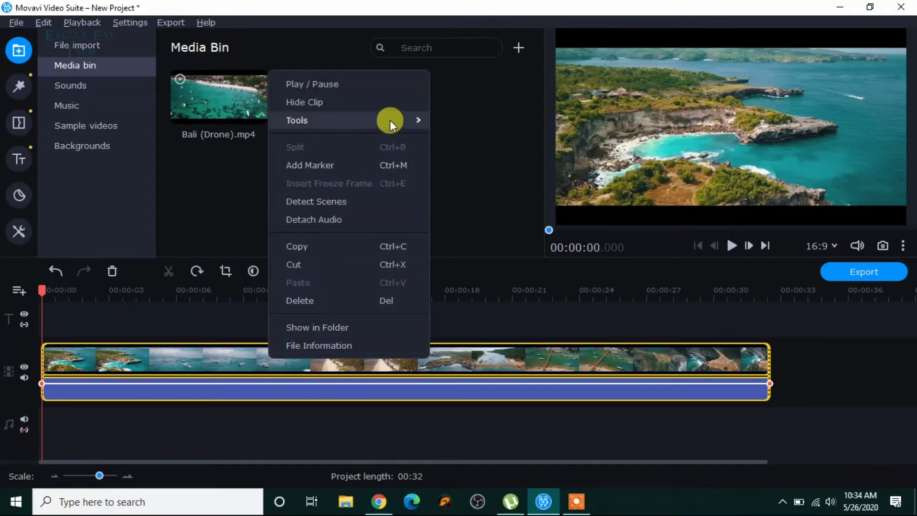
mouse_move(337, 120)
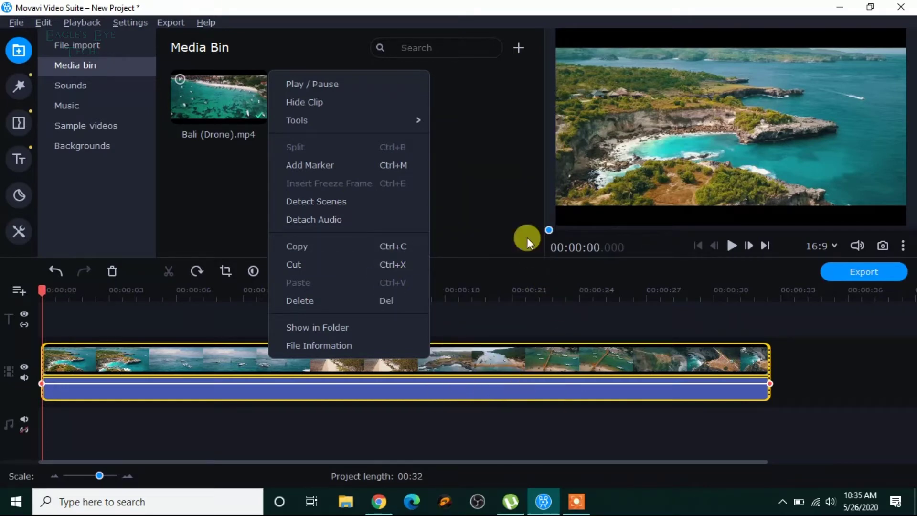
mouse_move(297, 120)
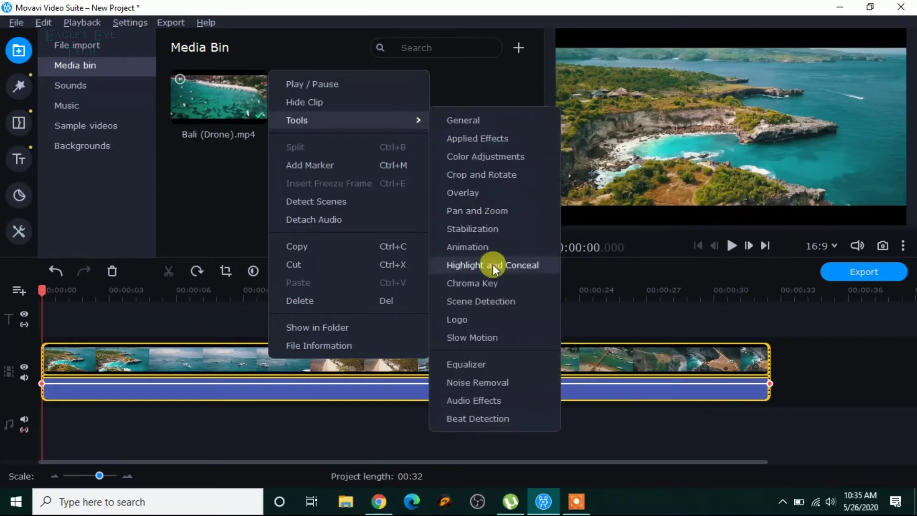
Add the eagle PNG as a logo over the whole drone video and park the playhead at 00:10.
click(476, 319)
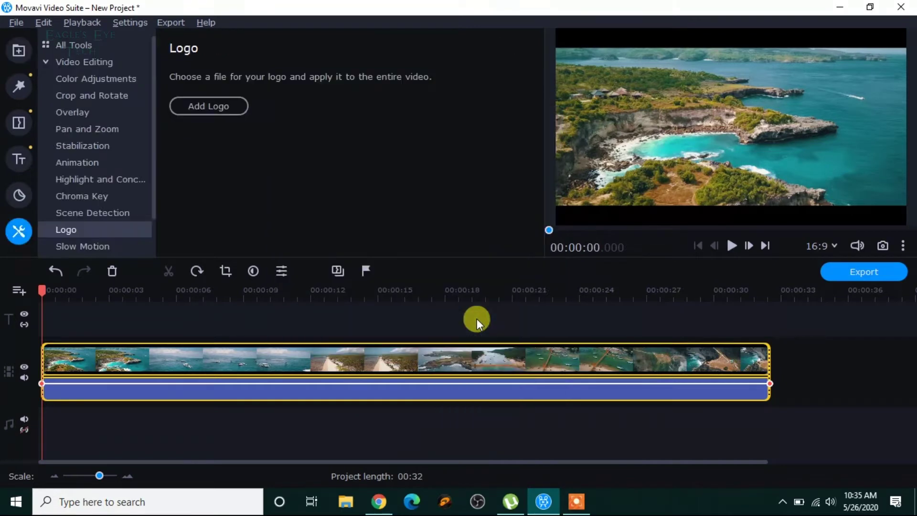
click(211, 106)
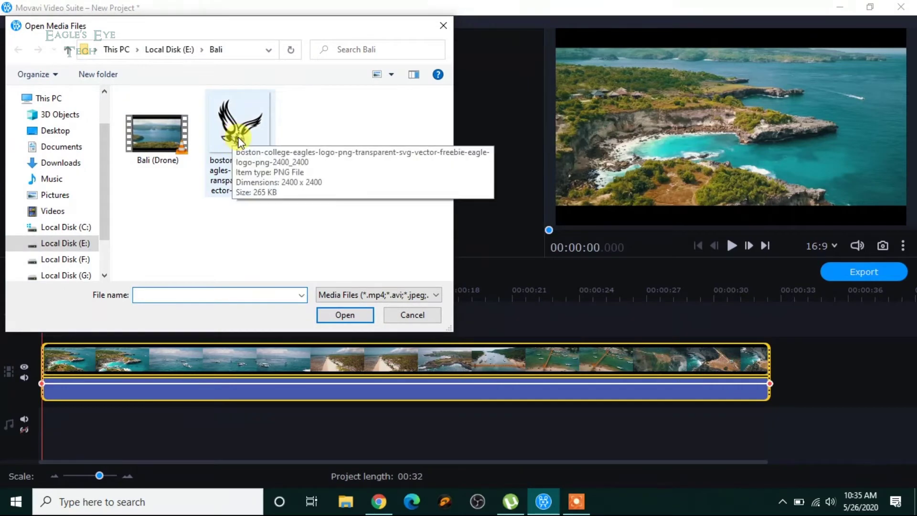
click(238, 141)
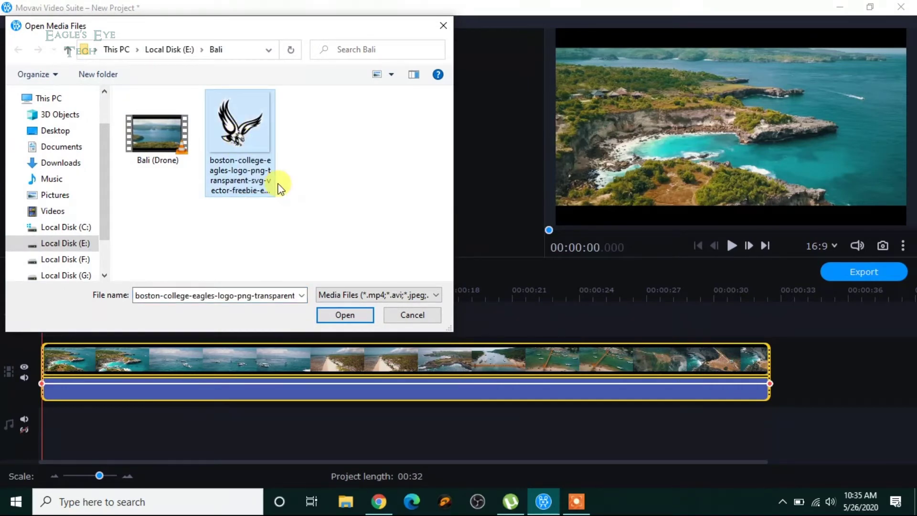
click(339, 315)
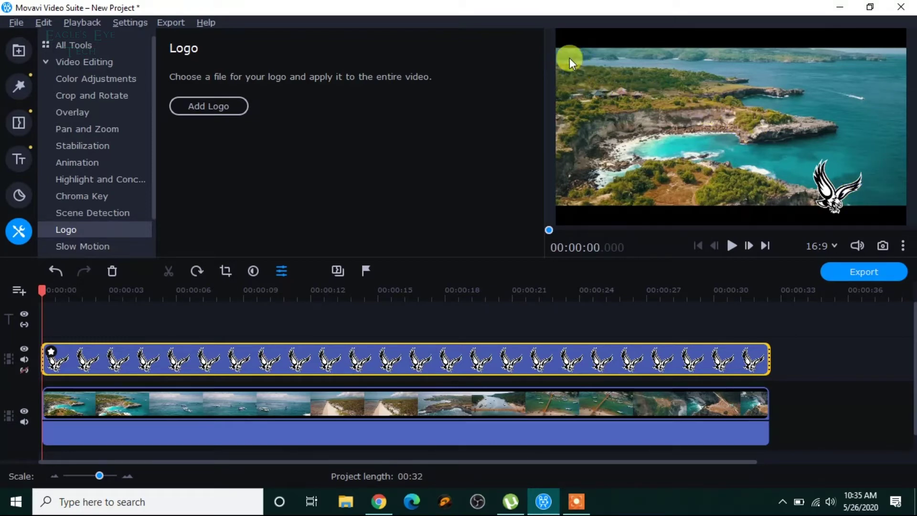
click(272, 364)
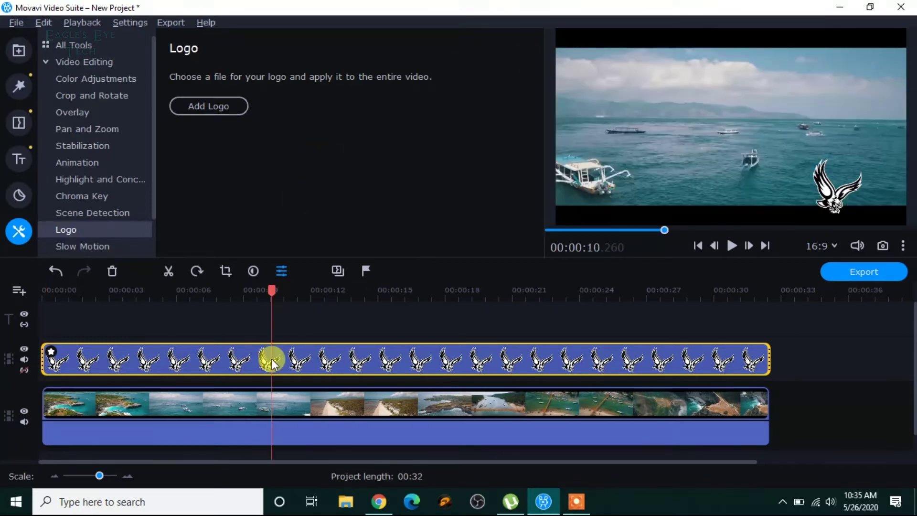
Inspect the logo clip's properties and bring up its overlay layout presets.
double_click(272, 362)
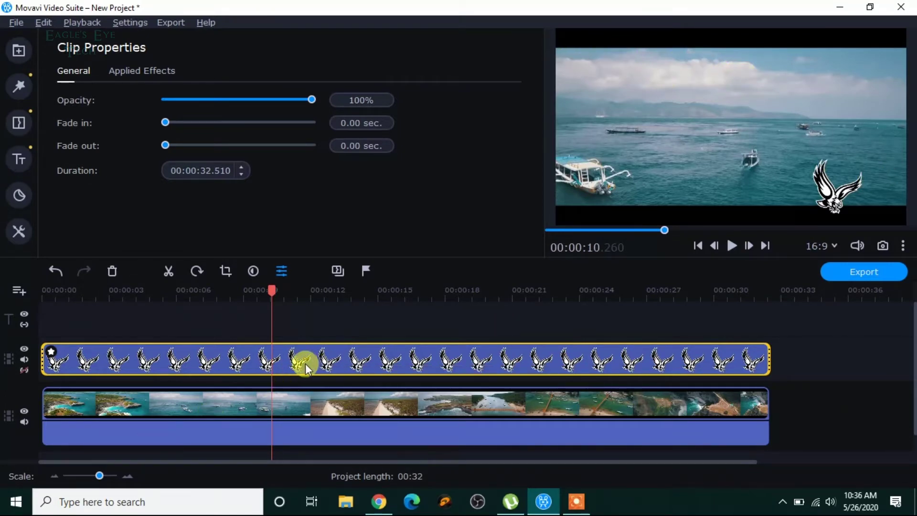
right_click(279, 363)
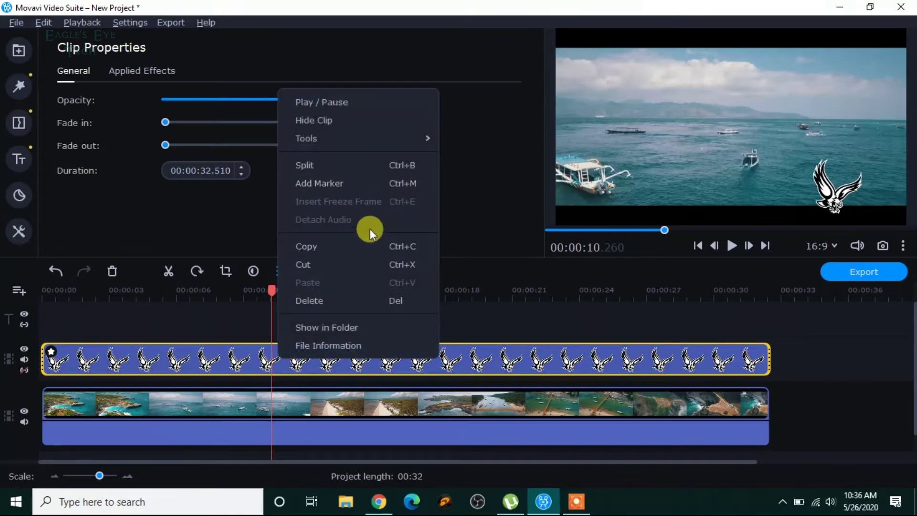
mouse_move(359, 138)
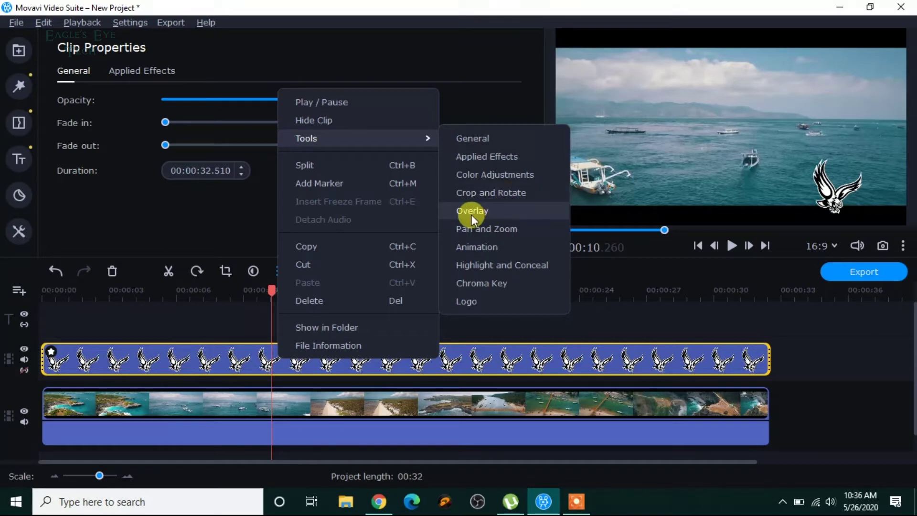
click(474, 214)
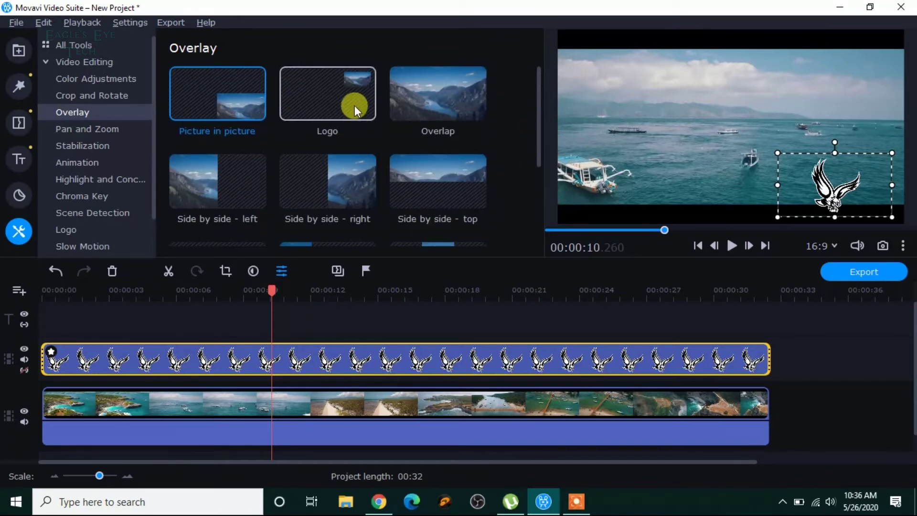
Apply the Logo overlay preset, then move and shrink the eagle into the top-left corner.
click(355, 106)
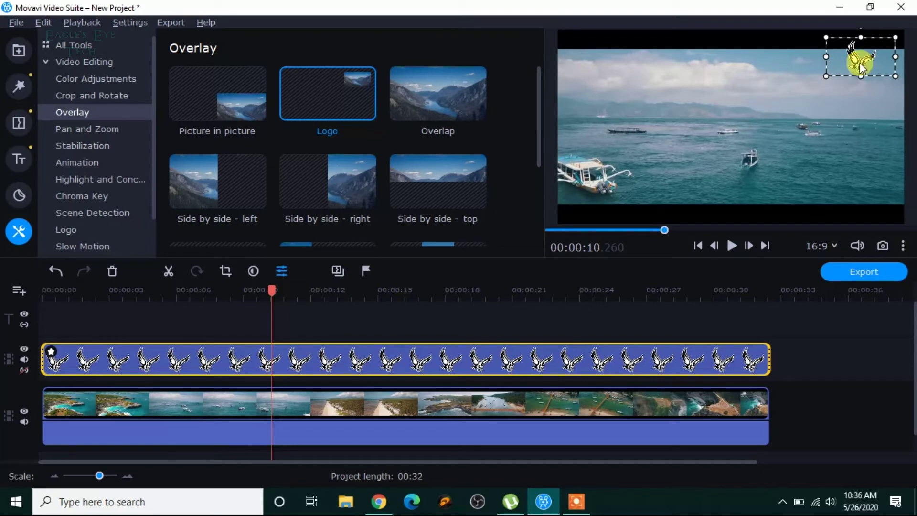
drag(862, 66, 592, 80)
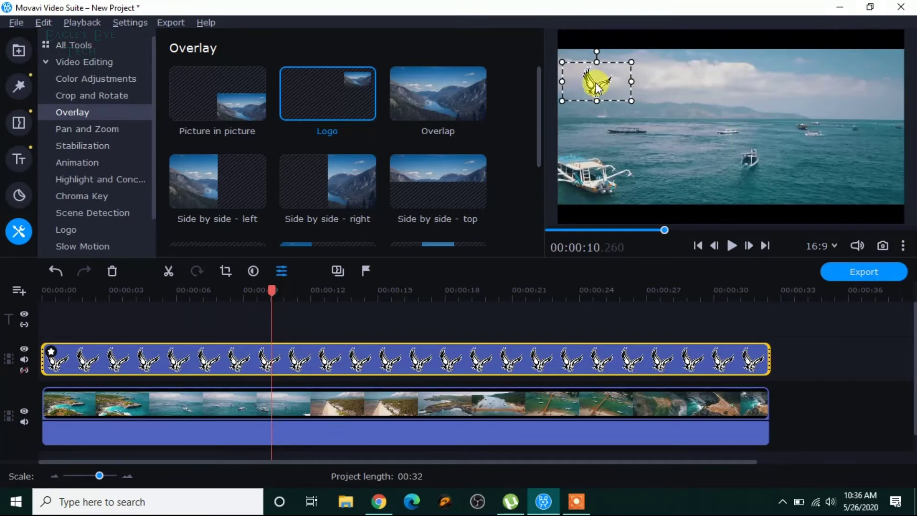
drag(591, 77, 591, 71)
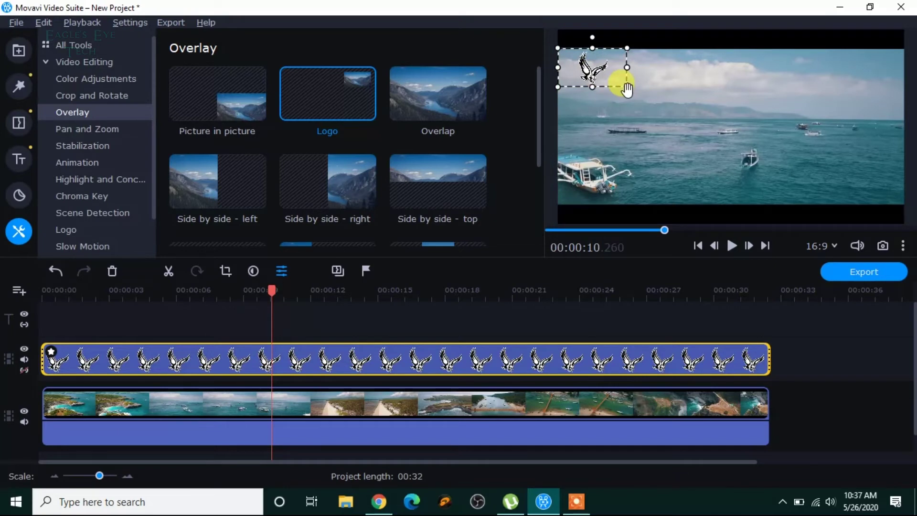
drag(627, 87, 613, 83)
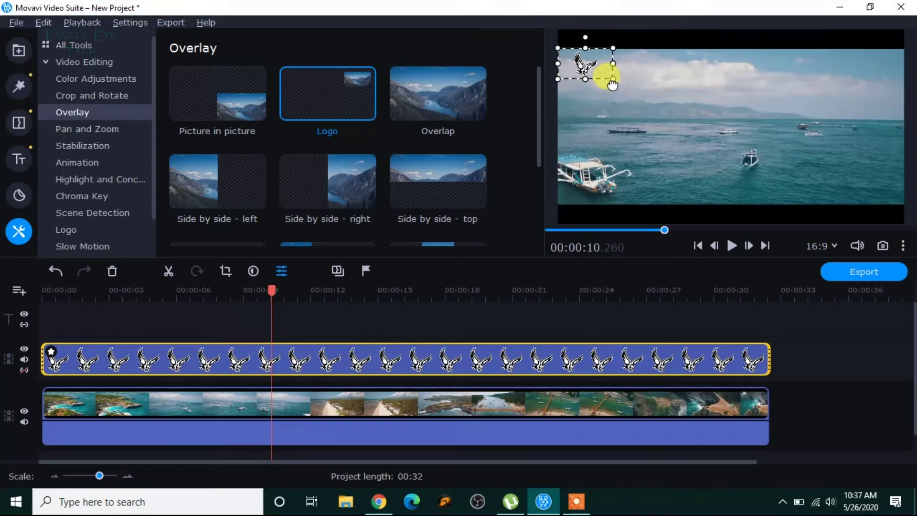
drag(613, 85, 607, 76)
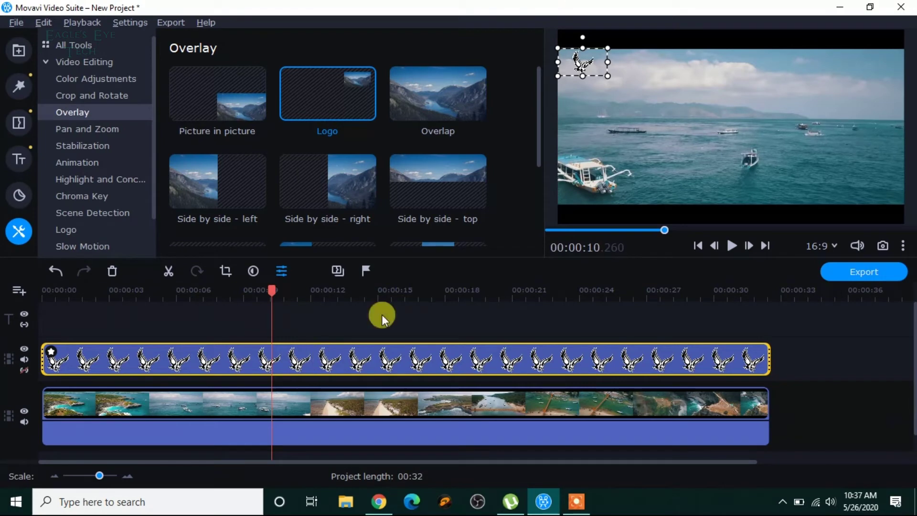
right_click(280, 359)
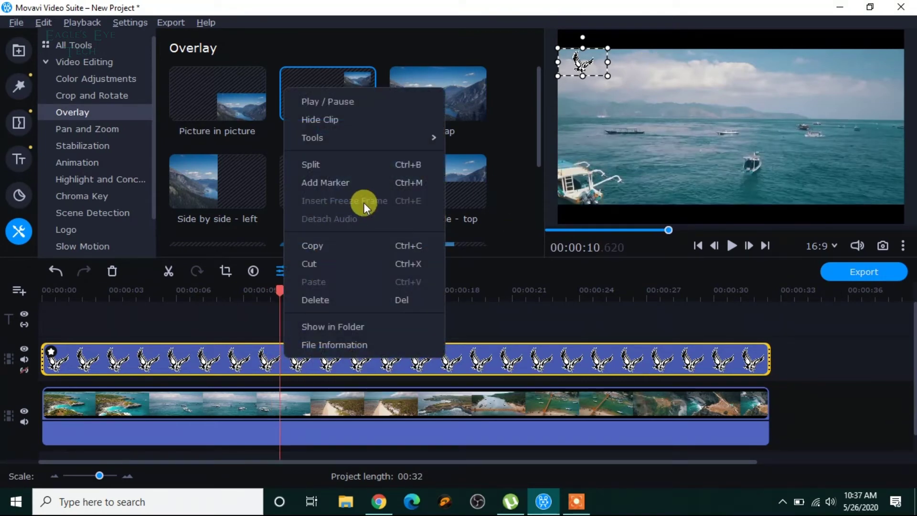
mouse_move(337, 138)
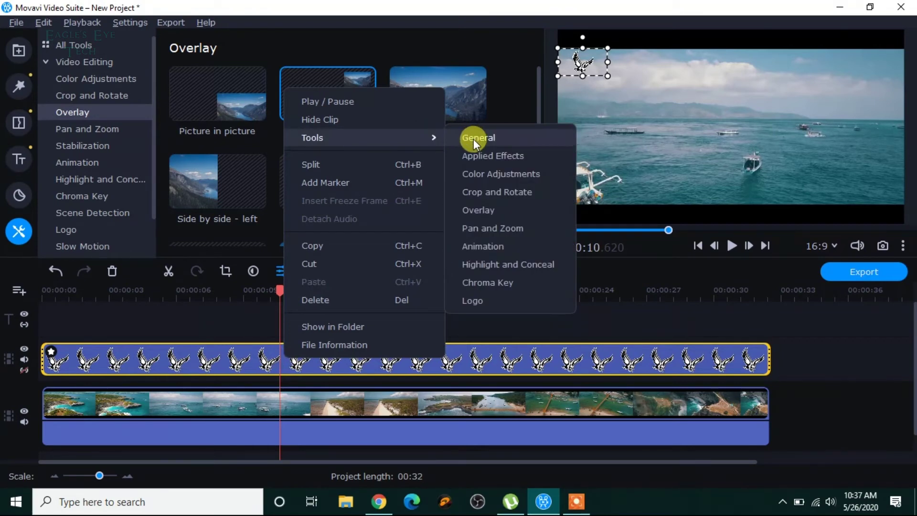
Lower the eagle logo's opacity to 64% in General settings and return near the start to review.
click(509, 139)
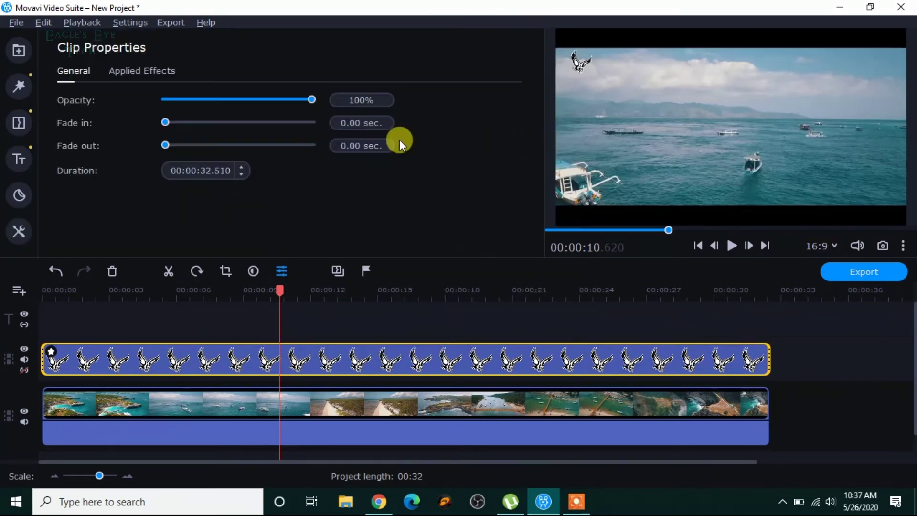
drag(312, 101, 301, 102)
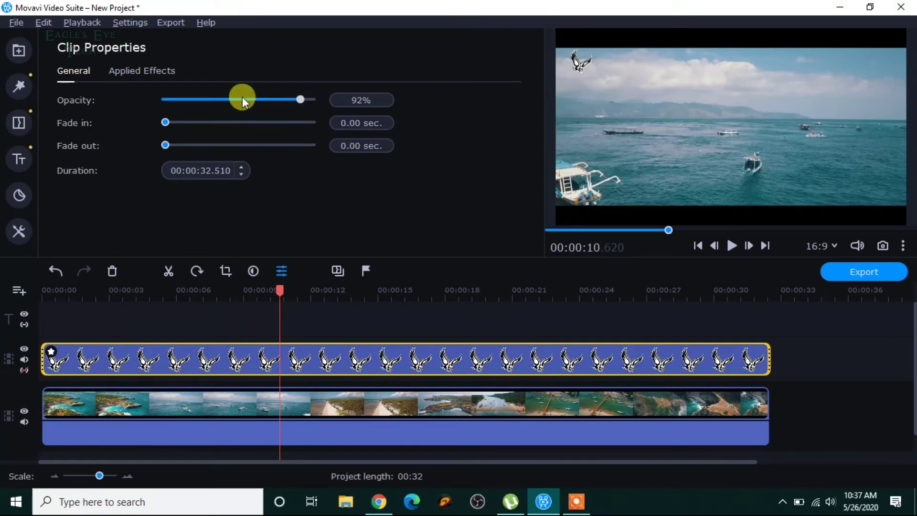
drag(299, 100, 259, 100)
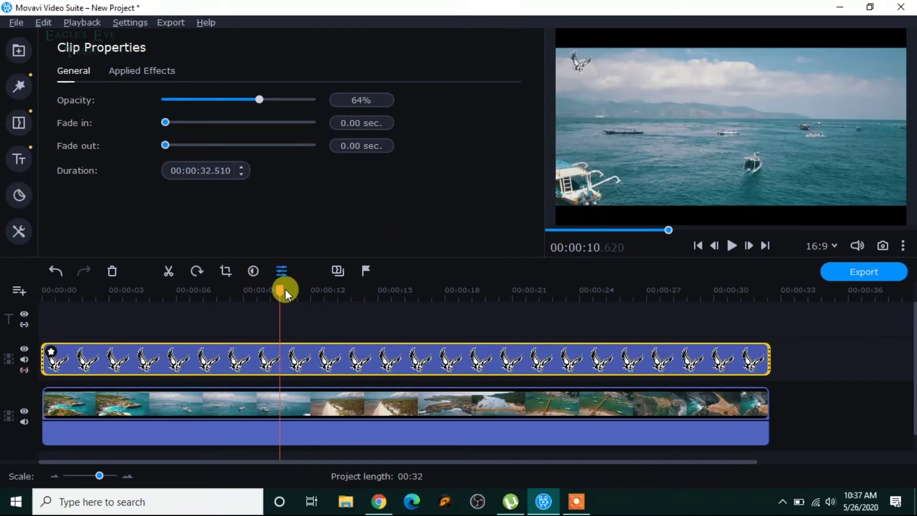
mouse_move(289, 292)
mouse_down()
mouse_move(64, 310)
mouse_move(63, 295)
mouse_up()
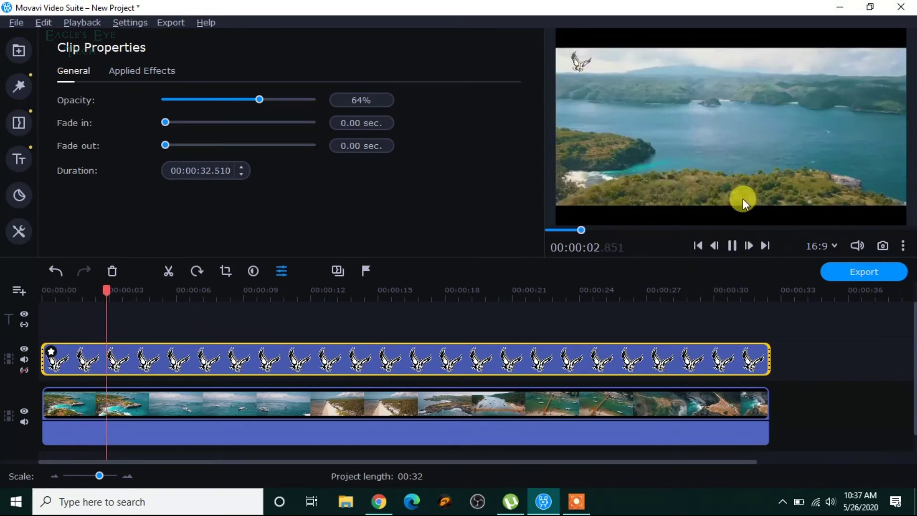
click(732, 245)
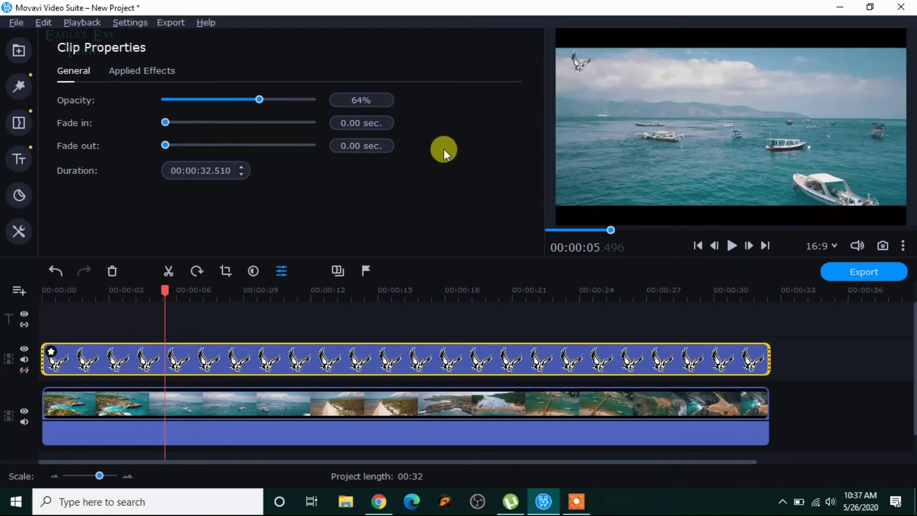
click(887, 269)
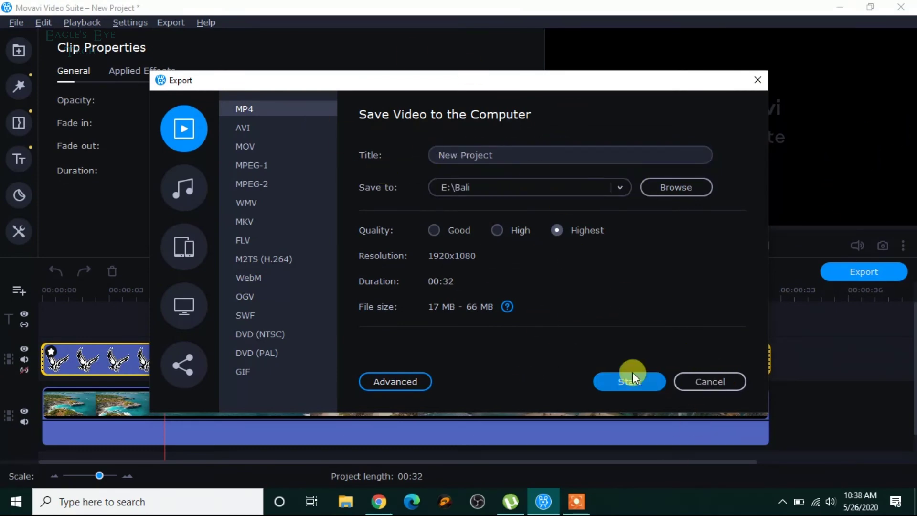
click(719, 378)
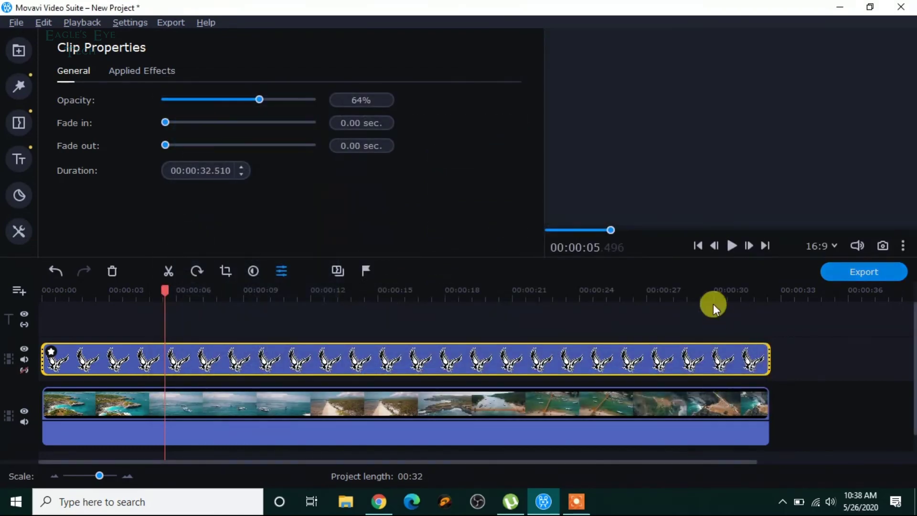